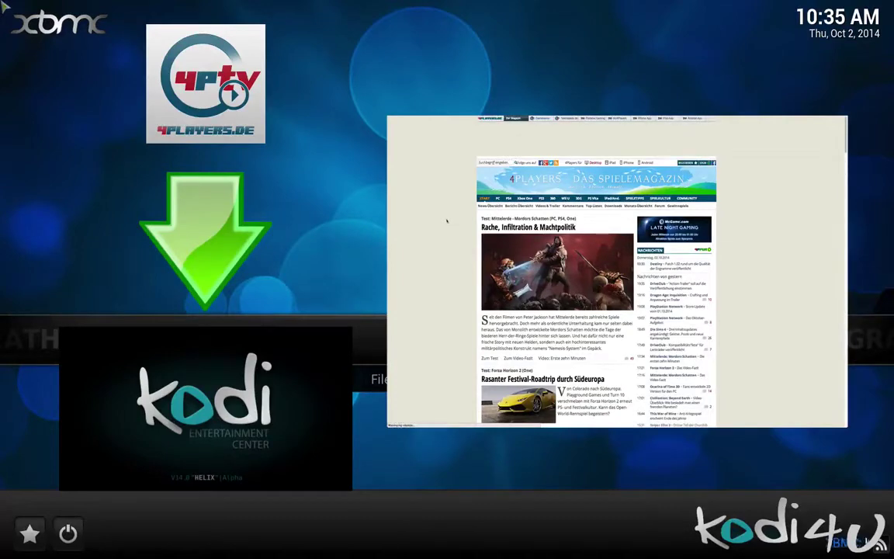
Scroll through the 4Players site and view its Videos & Trailer page.
{"action": "scroll", "coordinate": [448, 295], "scroll_direction": "down", "scroll_amount": 5}
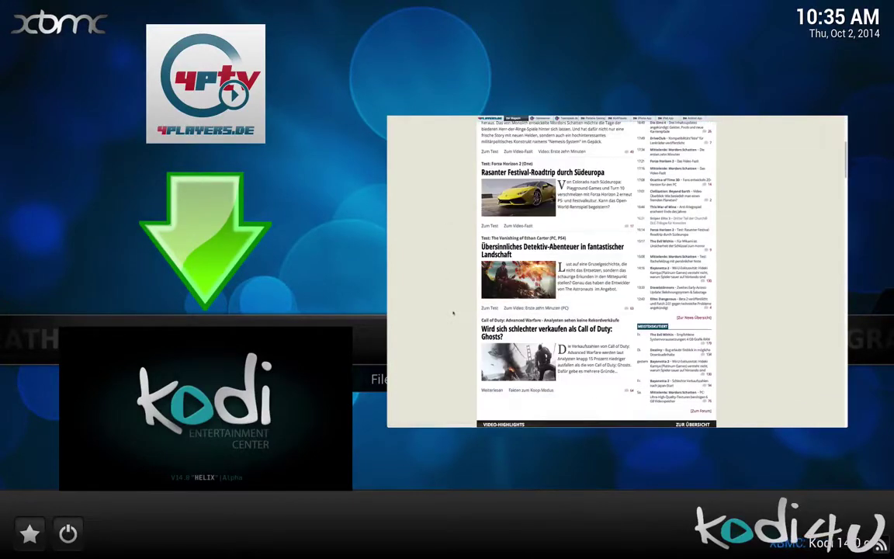
{"action": "scroll", "coordinate": [453, 313], "scroll_direction": "down", "scroll_amount": 2}
{"action": "scroll", "coordinate": [453, 313], "scroll_direction": "up", "scroll_amount": 3}
{"action": "scroll", "coordinate": [453, 313], "scroll_direction": "up", "scroll_amount": 4}
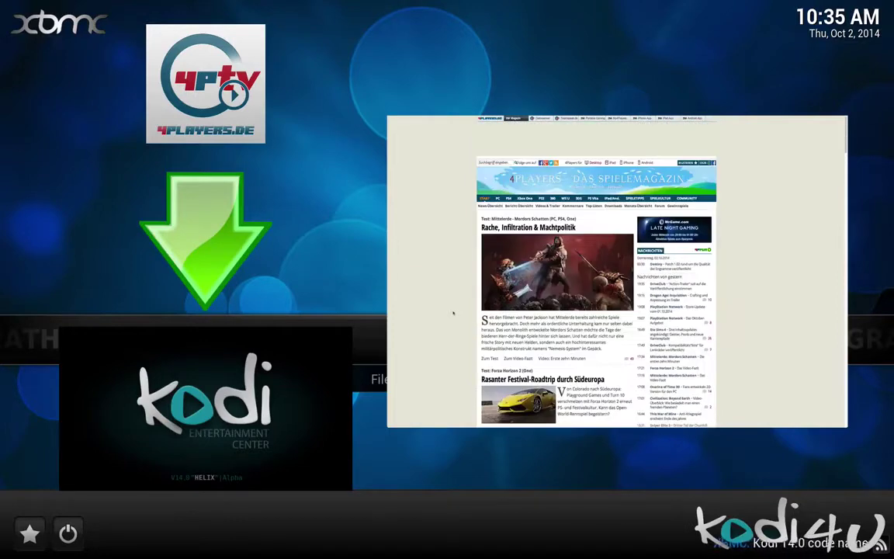
{"action": "left_click", "coordinate": [549, 206]}
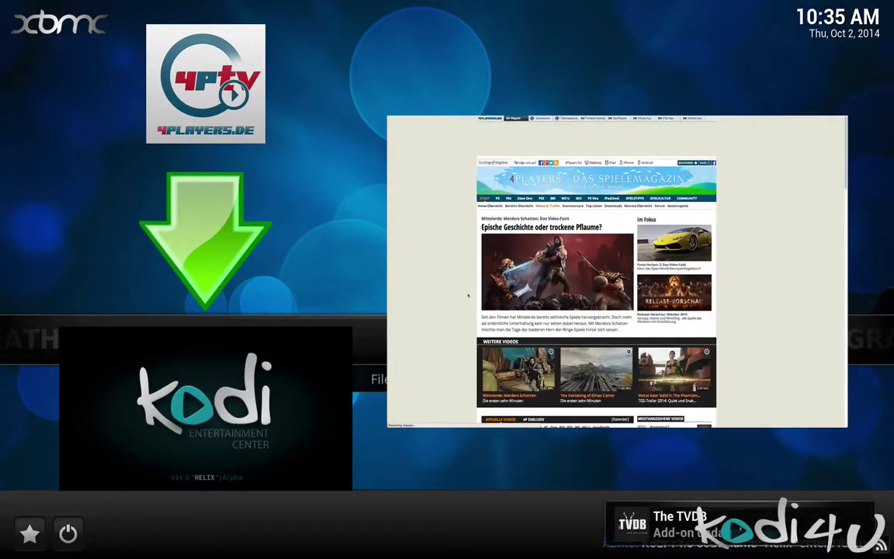
{"action": "scroll", "coordinate": [458, 314], "scroll_direction": "down", "scroll_amount": 2}
{"action": "scroll", "coordinate": [461, 316], "scroll_direction": "down", "scroll_amount": 3}
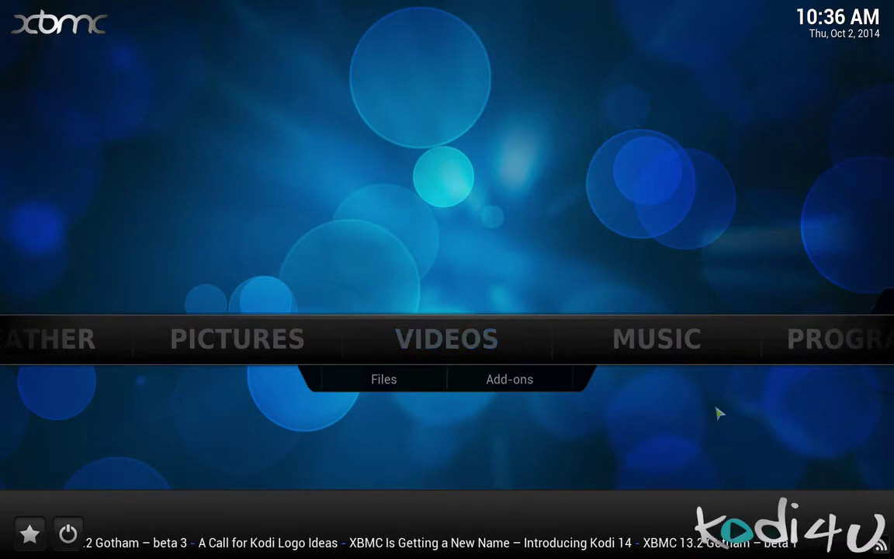
Open the Add-ons section of System Settings and dismiss the first-run help message.
{"action": "mouse_move", "coordinate": [627, 357]}
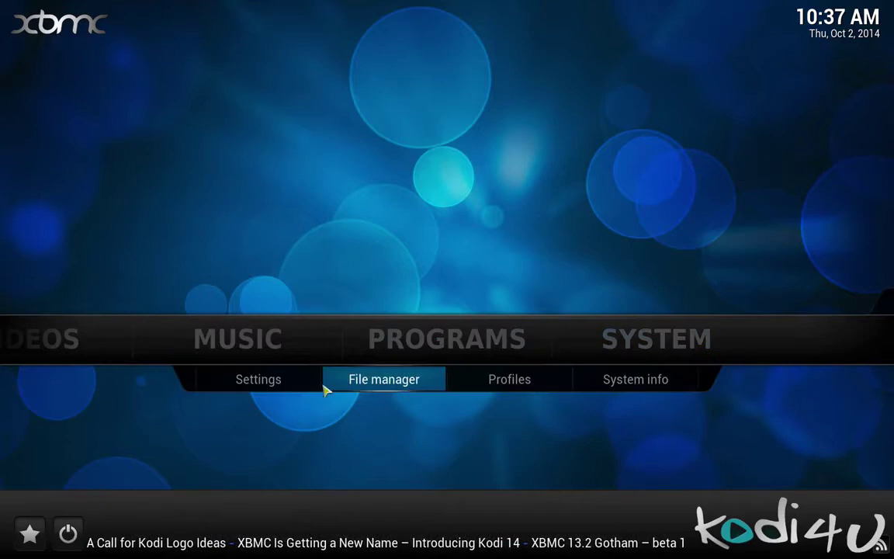
{"action": "left_click", "coordinate": [284, 385]}
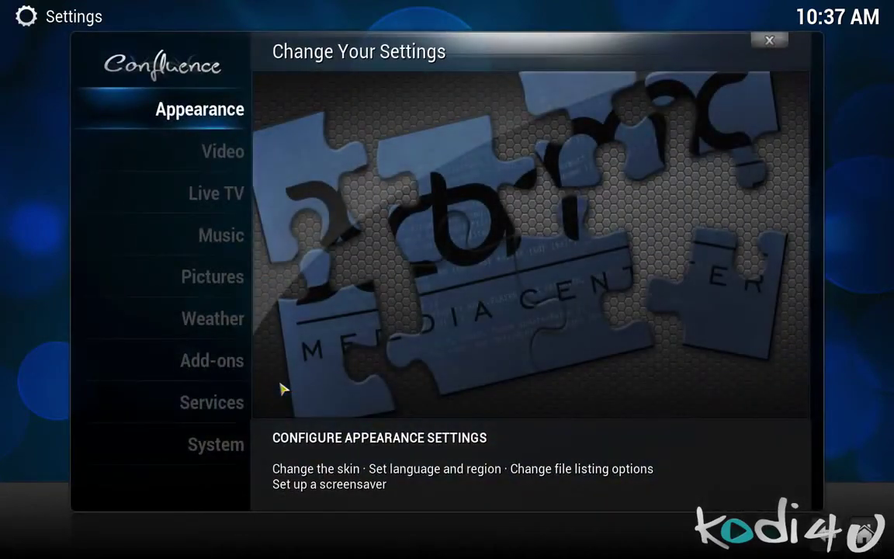
{"action": "left_click", "coordinate": [208, 367]}
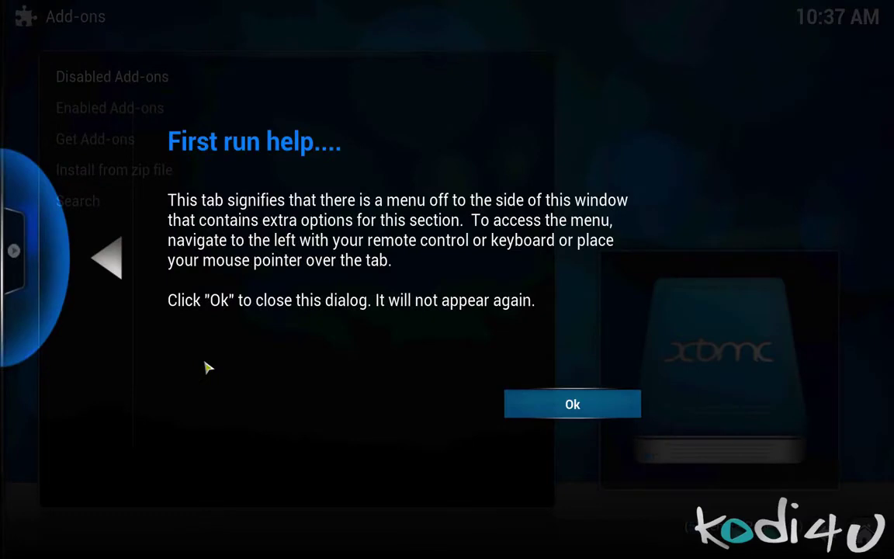
{"action": "left_click", "coordinate": [579, 406]}
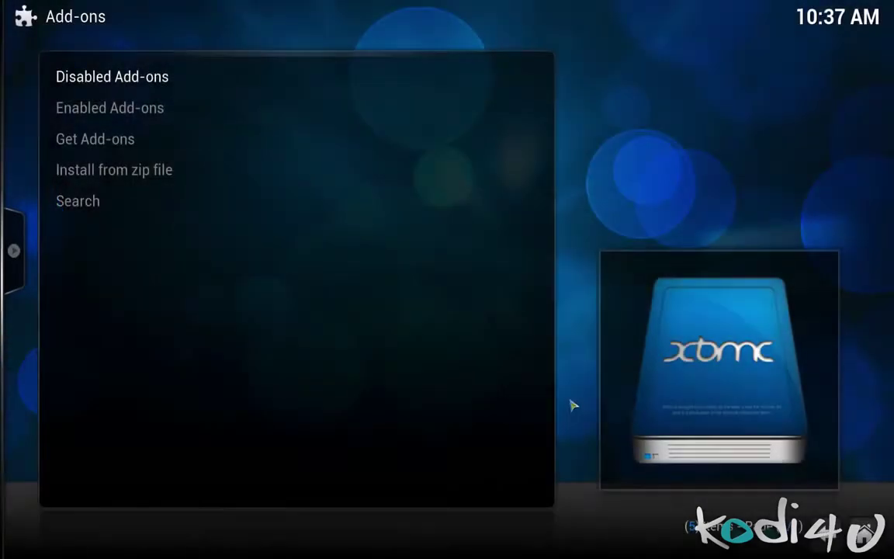
Browse Get Add-ons > XBMC.org Add-ons > Video Add-ons to reach 4Players Videos.
{"action": "left_click", "coordinate": [99, 138]}
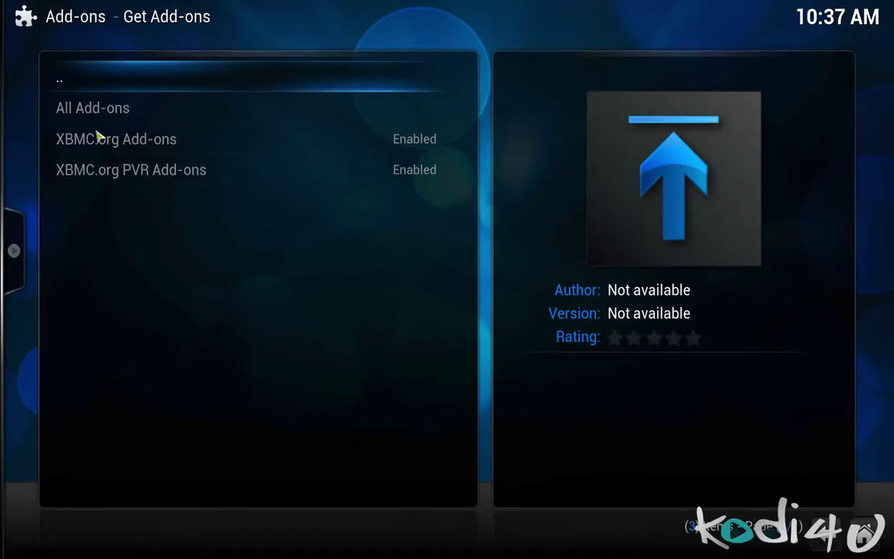
{"action": "left_click", "coordinate": [126, 132]}
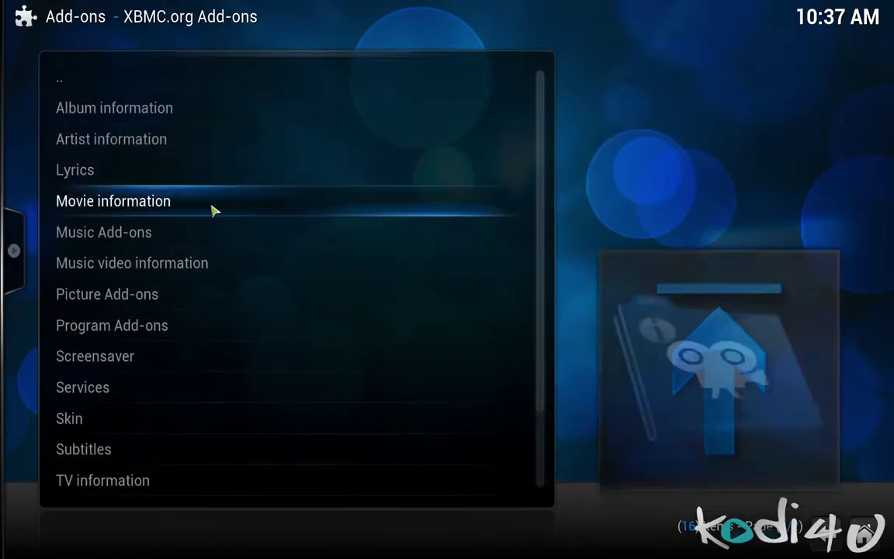
{"action": "scroll", "coordinate": [214, 420], "scroll_direction": "down", "scroll_amount": 9}
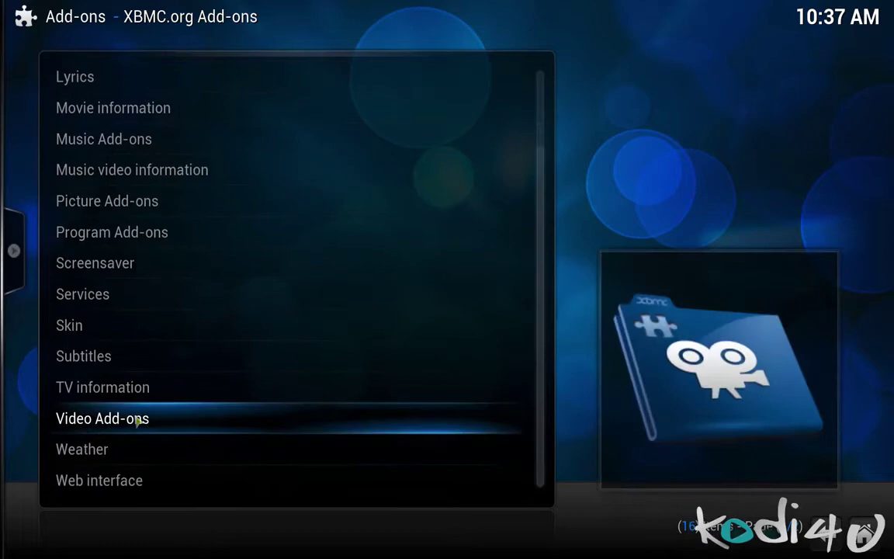
{"action": "left_click", "coordinate": [137, 420]}
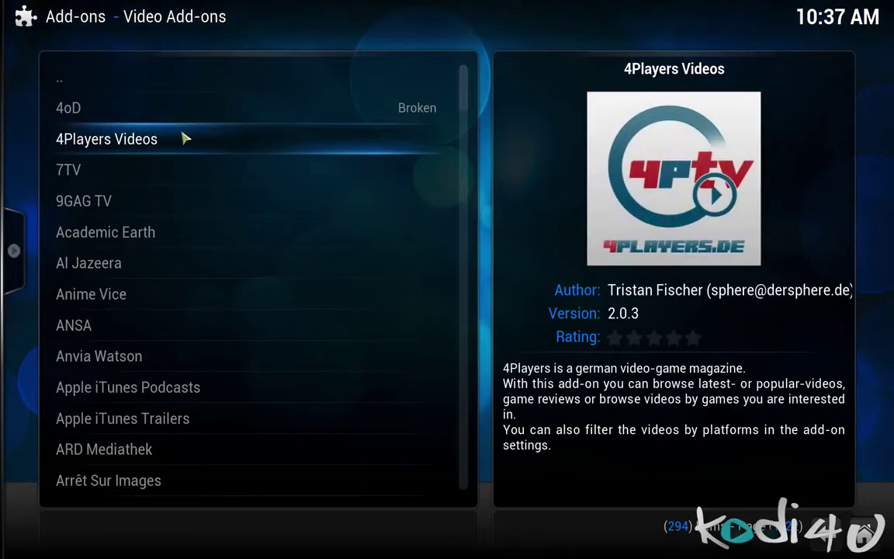
Install version 2.0.3 of the 4Players Videos add-on from its Add-on Information page.
{"action": "left_click", "coordinate": [185, 138]}
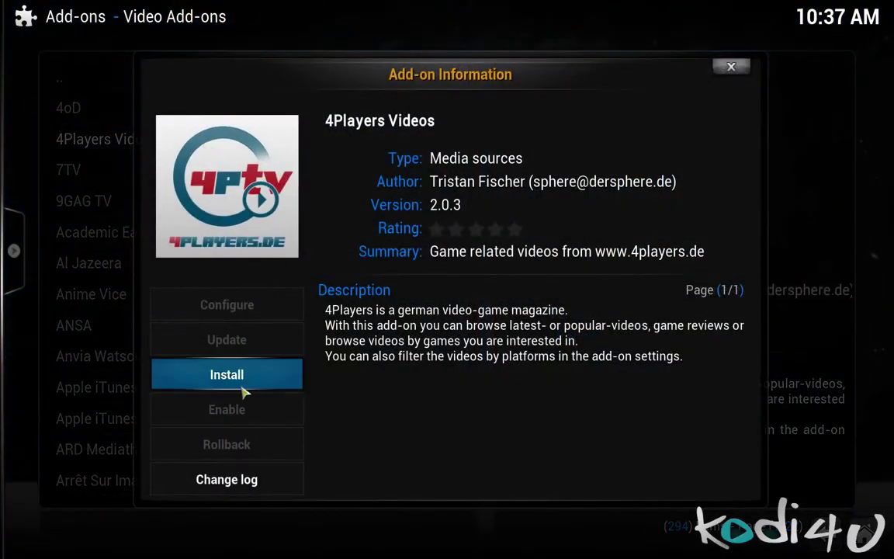
{"action": "left_click", "coordinate": [243, 390]}
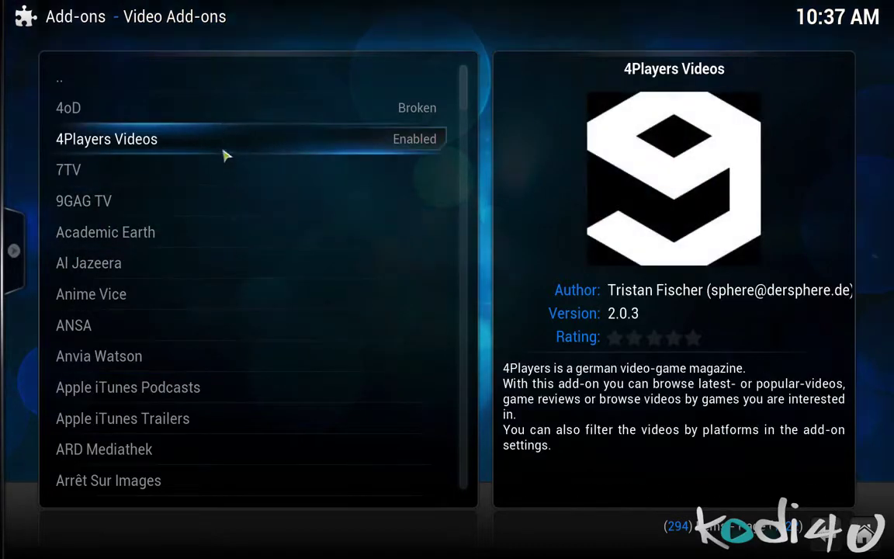
Open the 4Players Videos add-on settings and keep the video Quality at HQ.
{"action": "right_click", "coordinate": [224, 149]}
{"action": "left_click", "coordinate": [256, 309]}
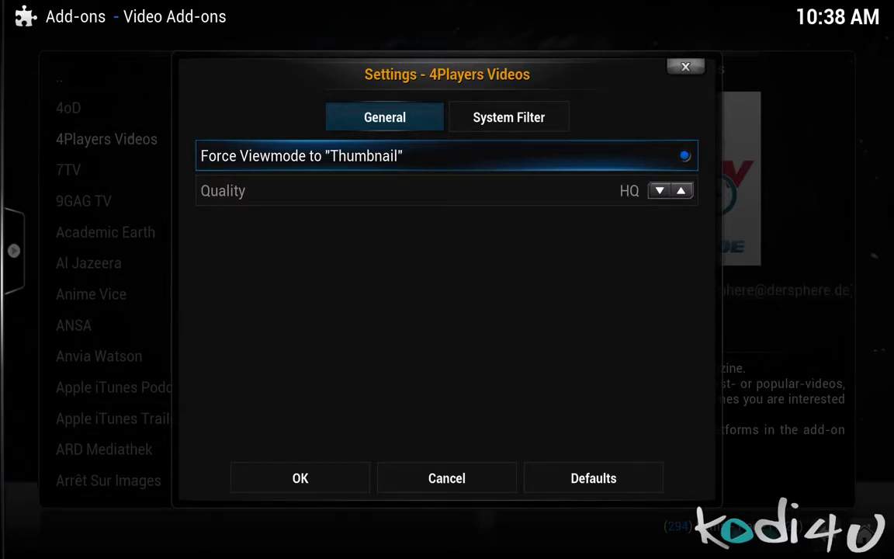
{"action": "left_click", "coordinate": [681, 191]}
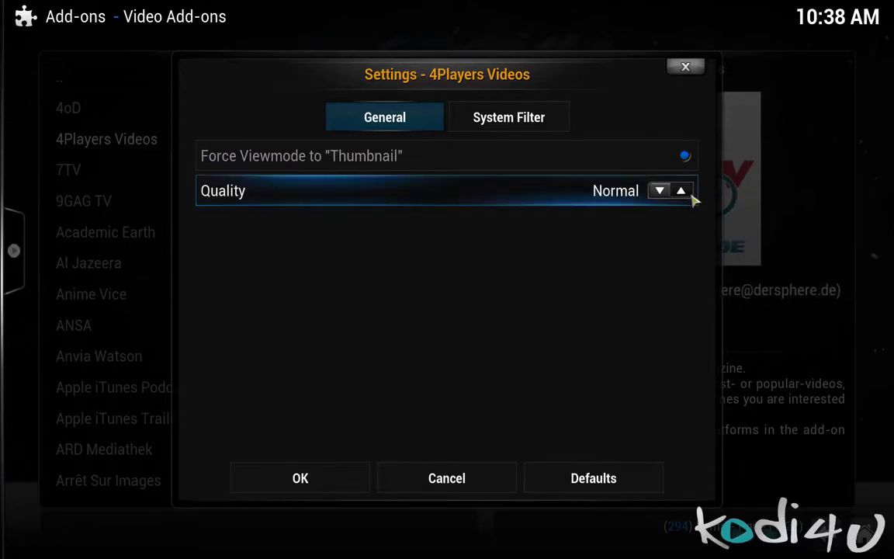
{"action": "left_click", "coordinate": [682, 191]}
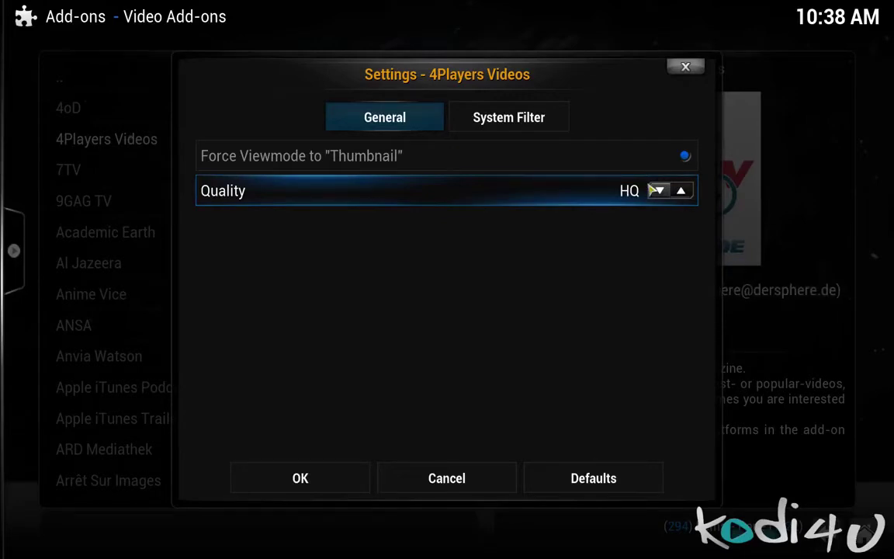
Enable System Filter, toggle 360, exclude PC-CDROM, and save the settings with OK.
{"action": "left_click", "coordinate": [550, 119]}
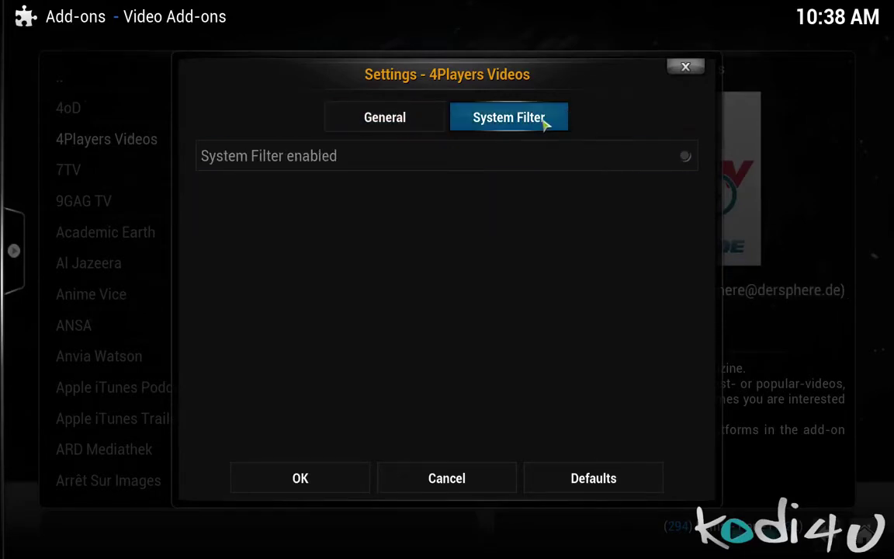
{"action": "left_click", "coordinate": [689, 157]}
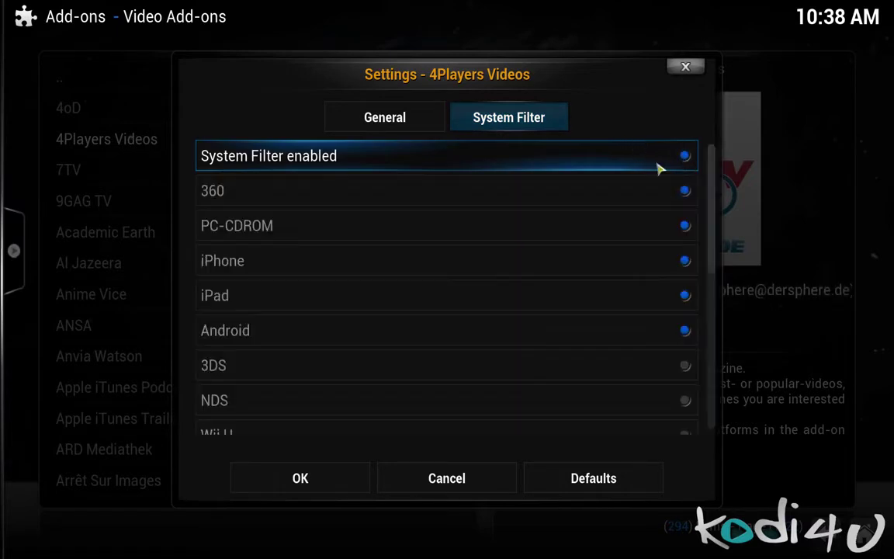
{"action": "left_click", "coordinate": [688, 192]}
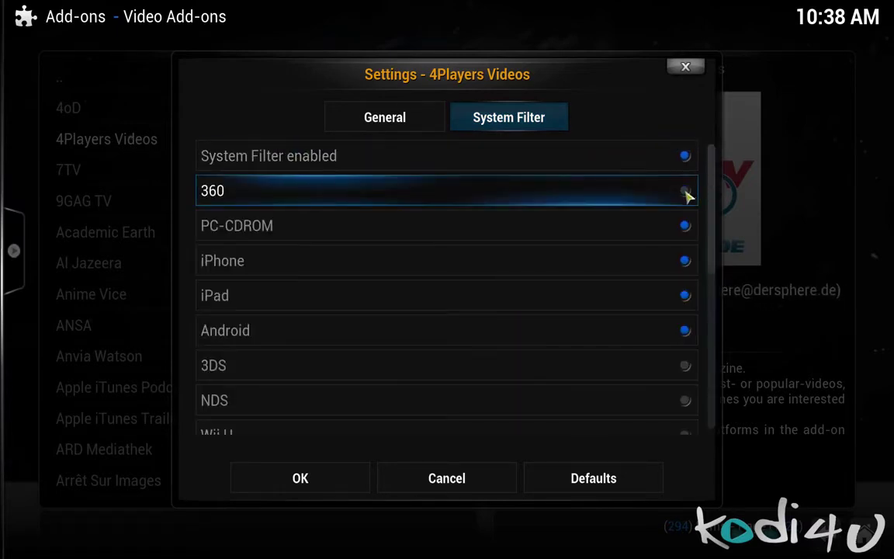
{"action": "left_click", "coordinate": [688, 229]}
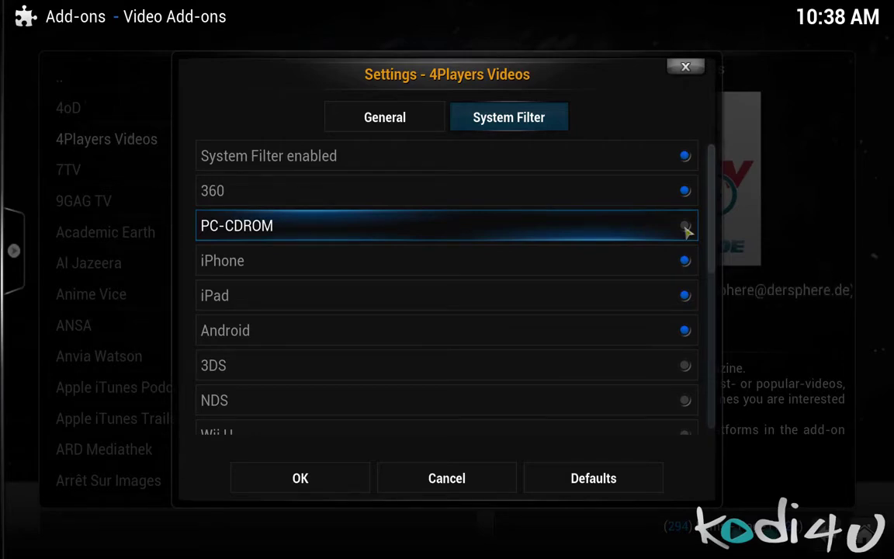
{"action": "left_click", "coordinate": [304, 481]}
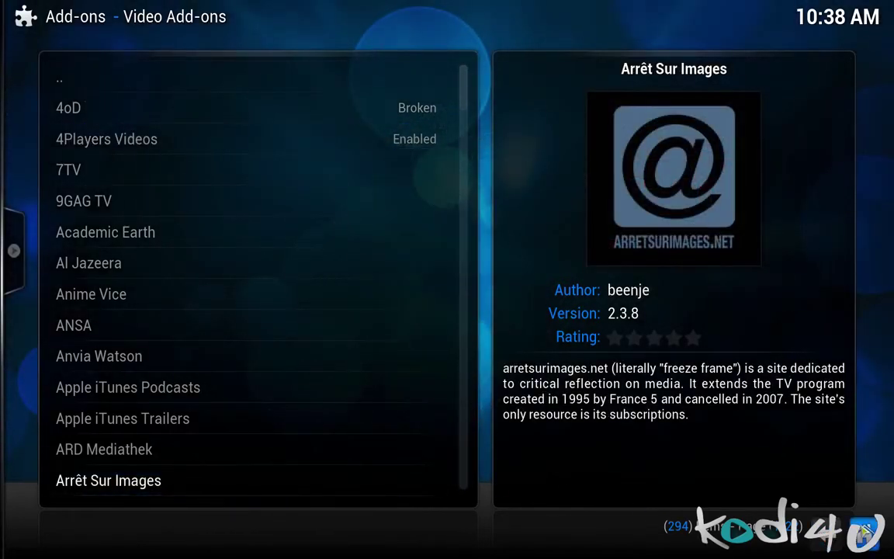
Launch 4Players Videos from Home > Videos > Add-ons to show its four categories.
{"action": "left_click", "coordinate": [864, 530]}
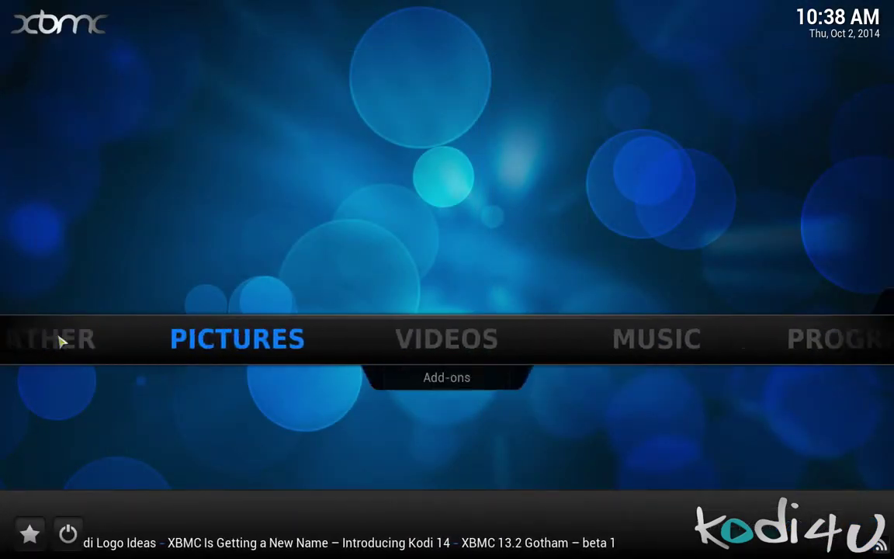
{"action": "mouse_move", "coordinate": [617, 340]}
{"action": "left_click", "coordinate": [533, 389]}
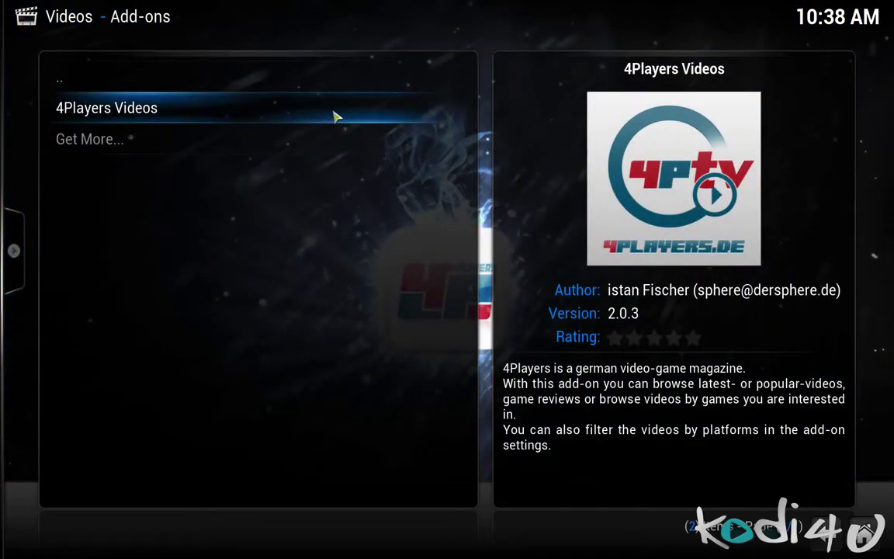
{"action": "left_click", "coordinate": [335, 116]}
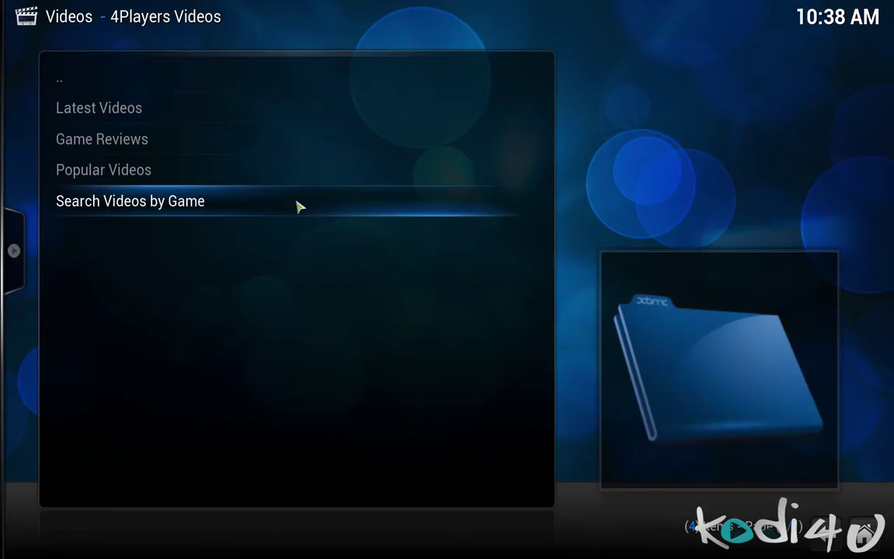
Play the DriveClub: Action-Trailer from Latest Videos, then stop playback.
{"action": "left_click", "coordinate": [272, 122]}
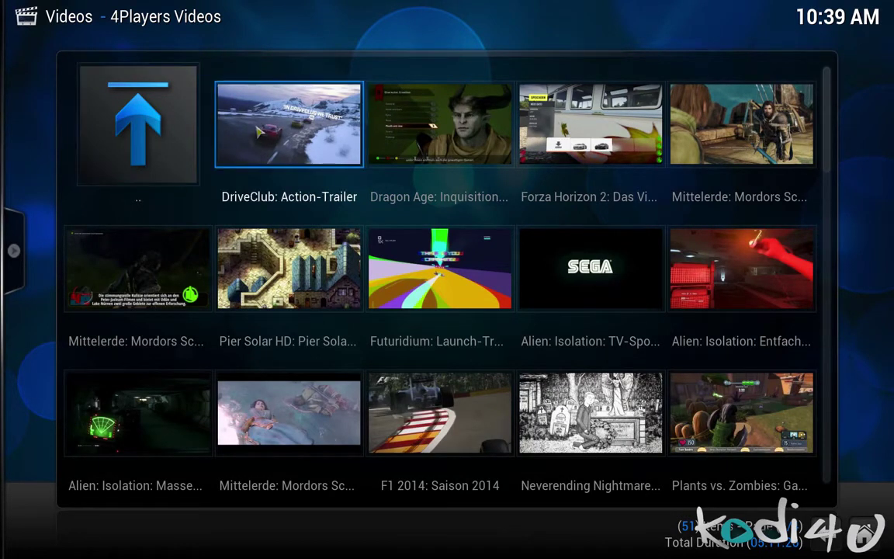
{"action": "left_click", "coordinate": [258, 132]}
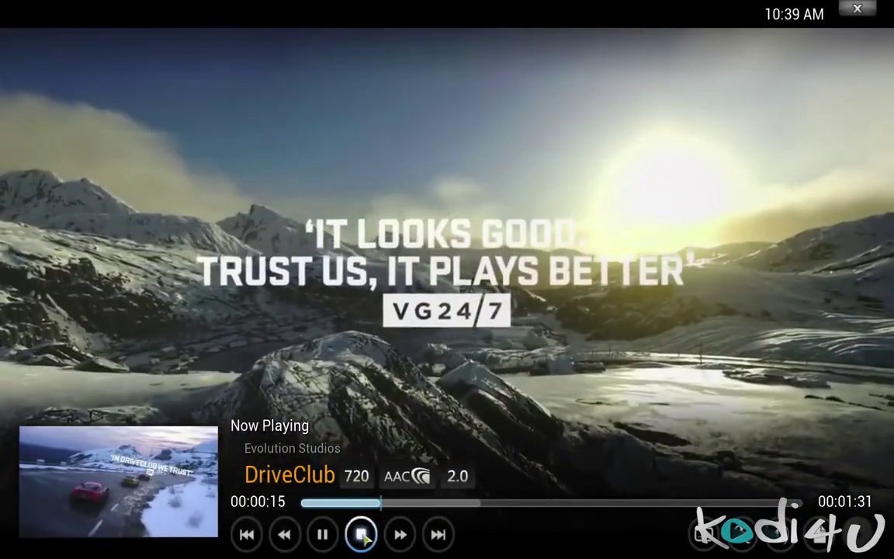
{"action": "left_click", "coordinate": [362, 534]}
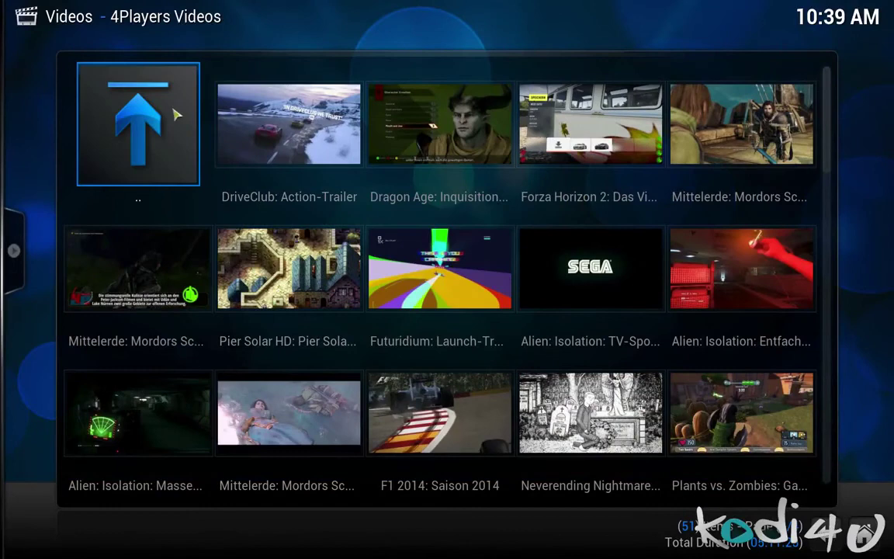
Run Search Videos by Game for 'destiny' from the add-on's category list.
{"action": "left_click", "coordinate": [126, 129]}
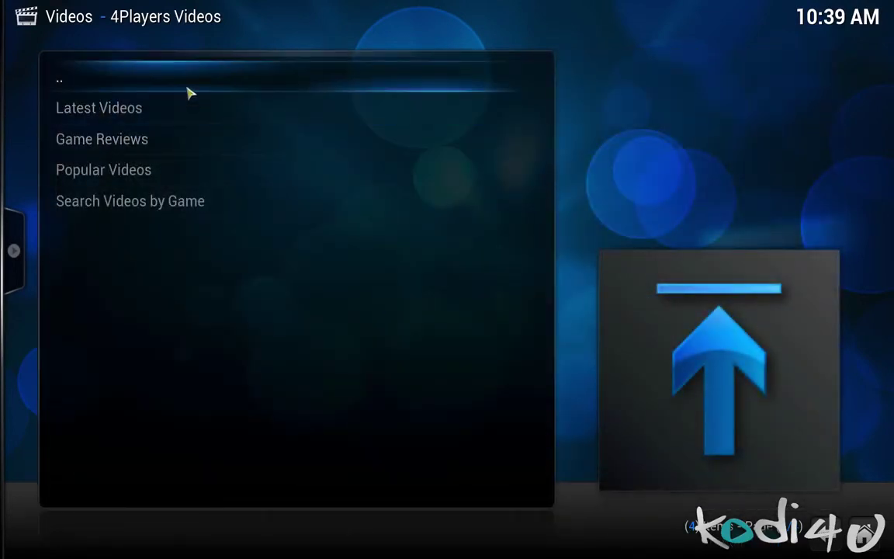
{"action": "left_click", "coordinate": [163, 208]}
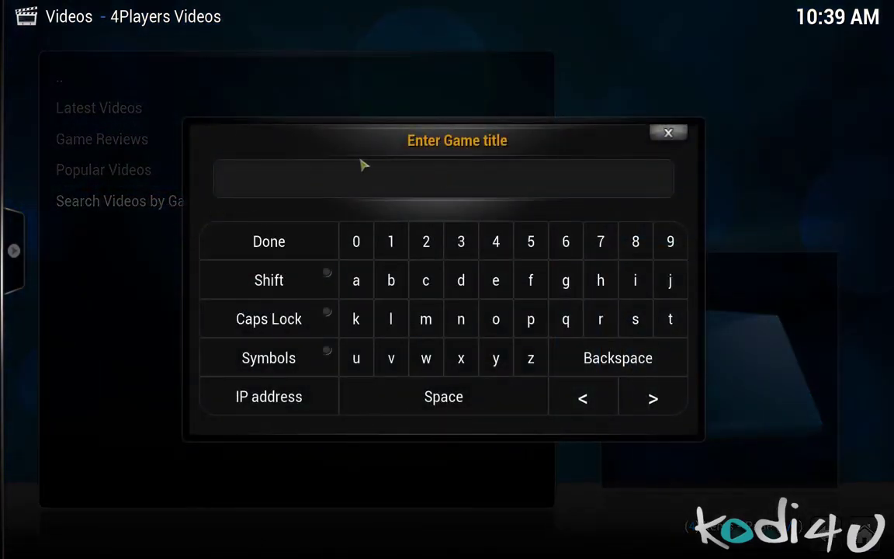
{"action": "type", "text": "destiny"}
{"action": "left_click", "coordinate": [296, 248]}
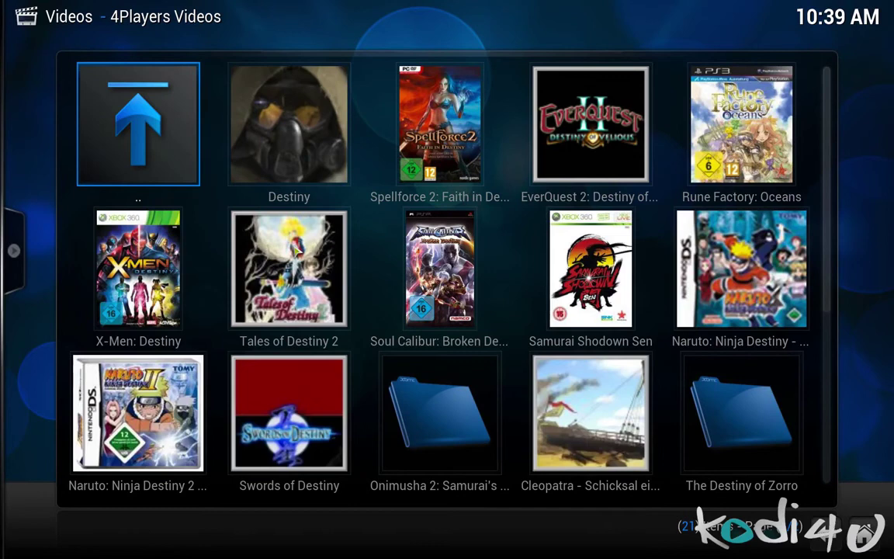
View the Destiny video list, return Home, and open the Exit/power menu.
{"action": "left_click", "coordinate": [325, 111]}
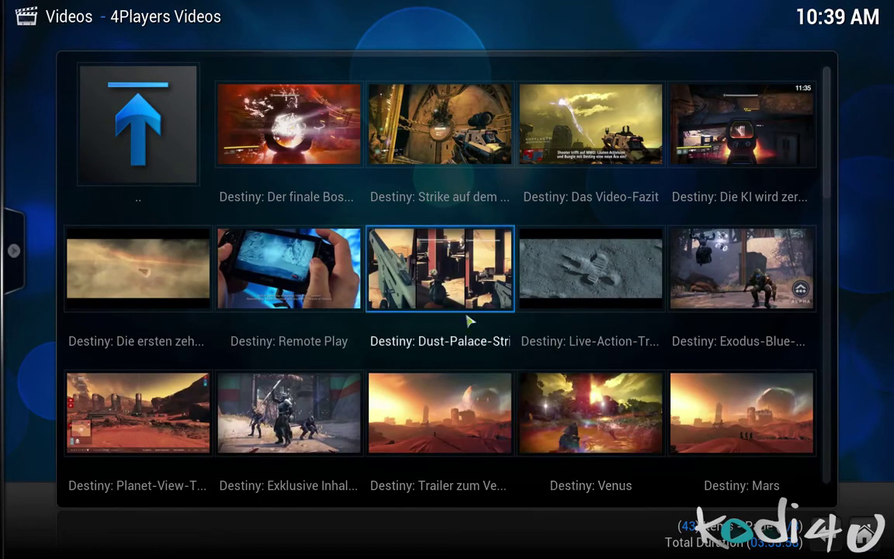
{"action": "left_click", "coordinate": [127, 140]}
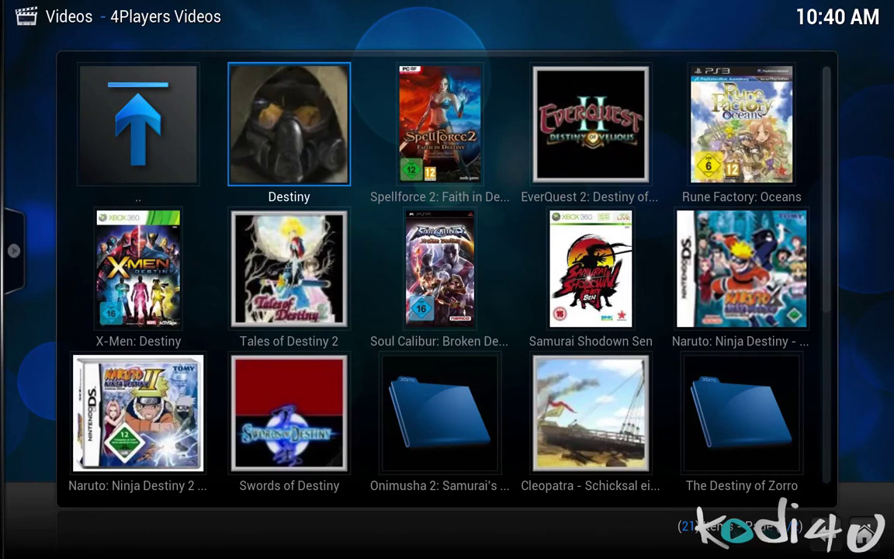
{"action": "left_click", "coordinate": [289, 268]}
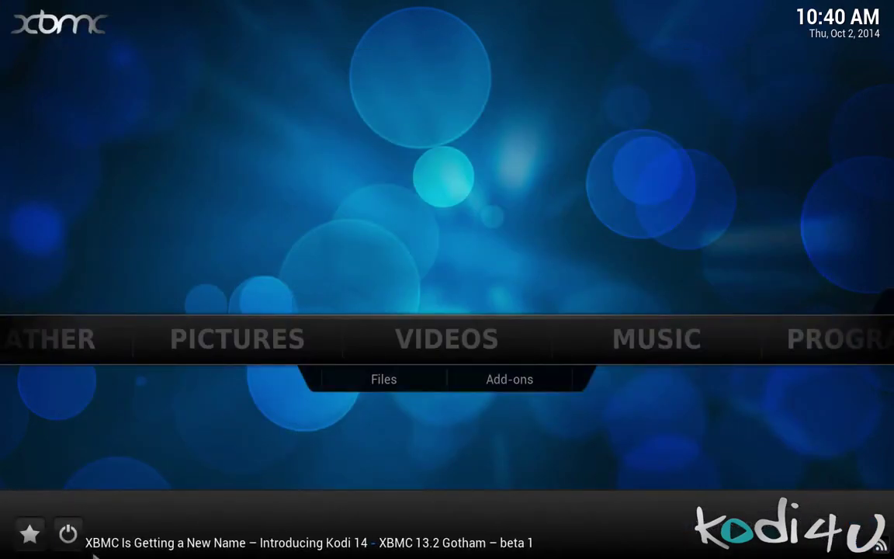
{"action": "left_click", "coordinate": [68, 534]}
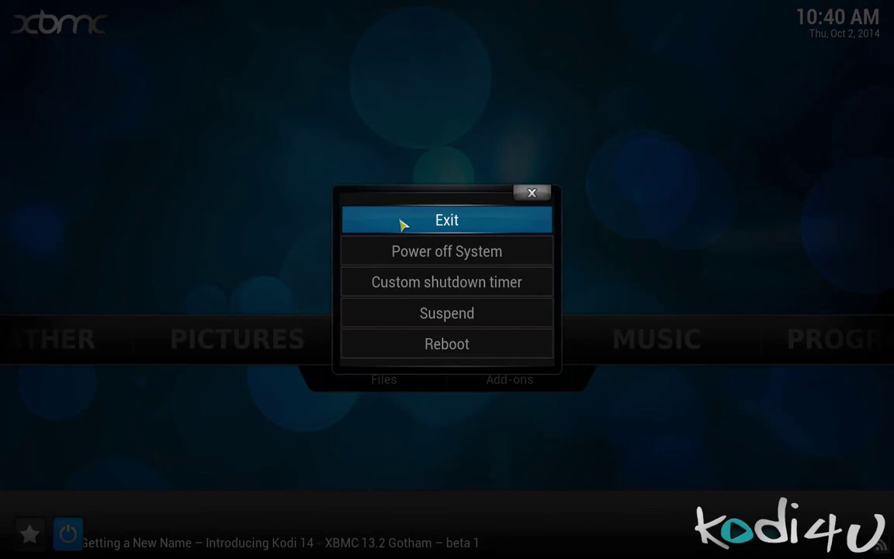